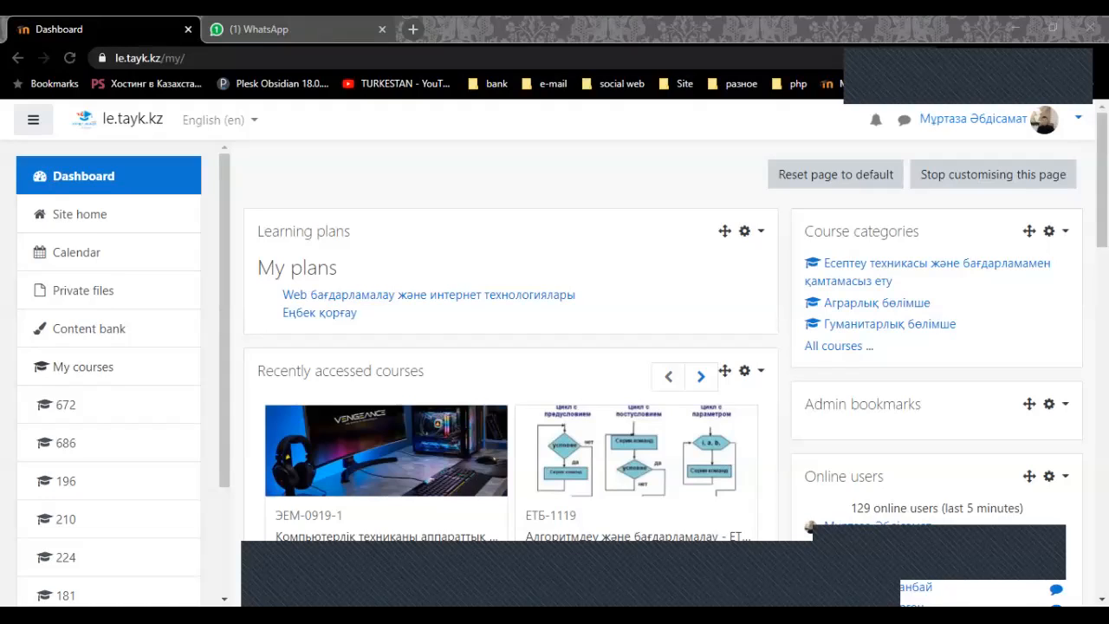
Switch the site language to Russian and open the course Алгоритмдеу және бағдарламалау - ЕТБ-1119 from the course overview.
click(219, 120)
click(232, 181)
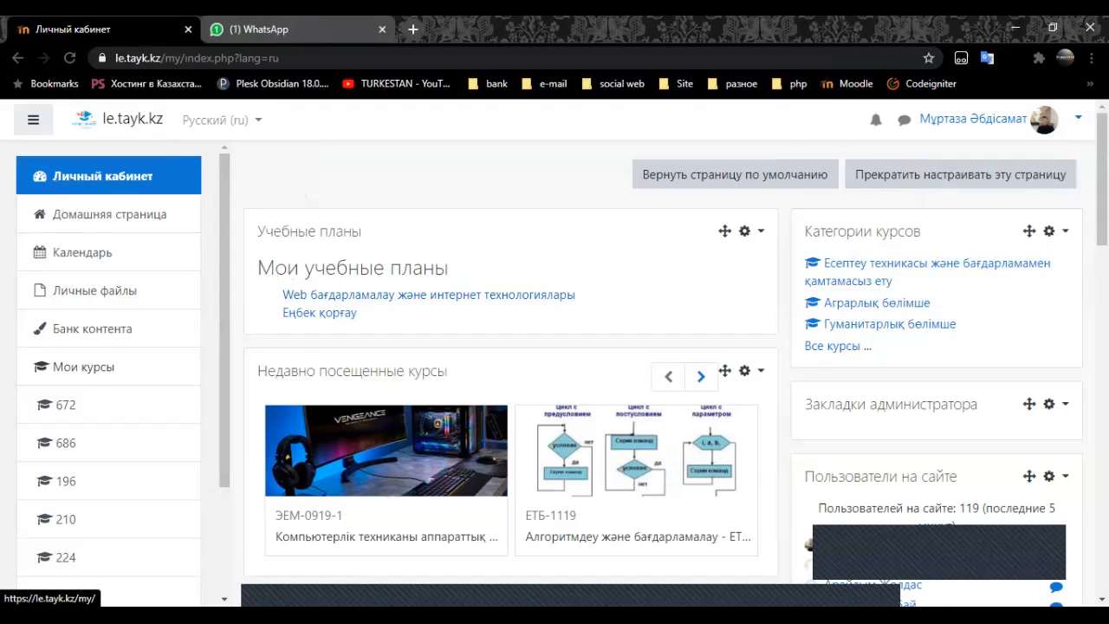
scroll(512, 364, down, 8)
scroll(511, 363, down, 4)
scroll(511, 363, up, 10)
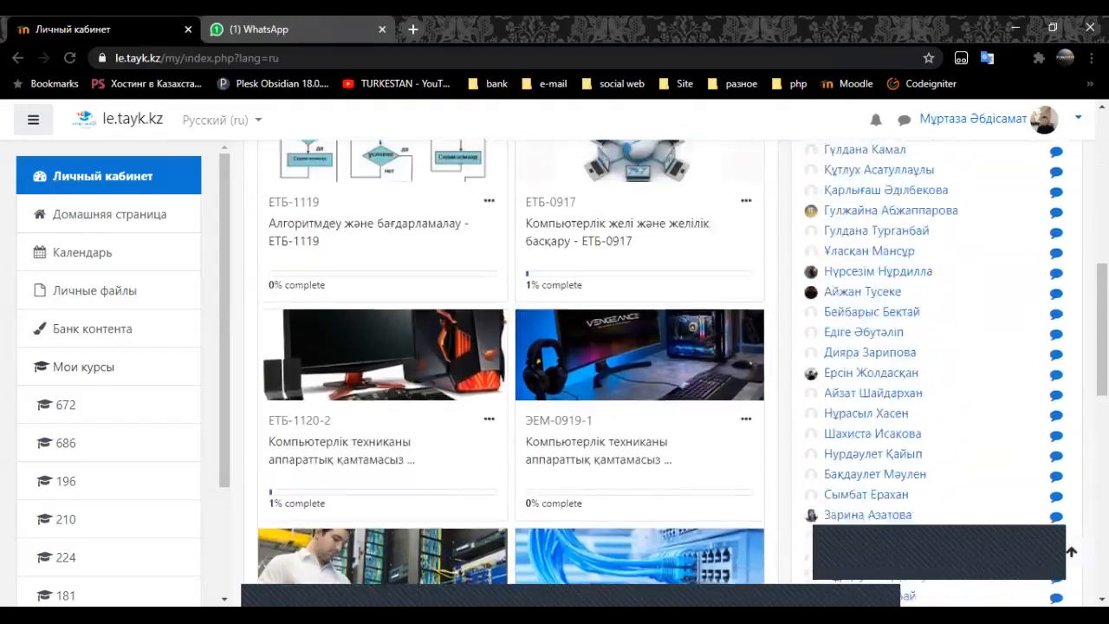
scroll(511, 364, up, 2)
scroll(511, 364, down, 2)
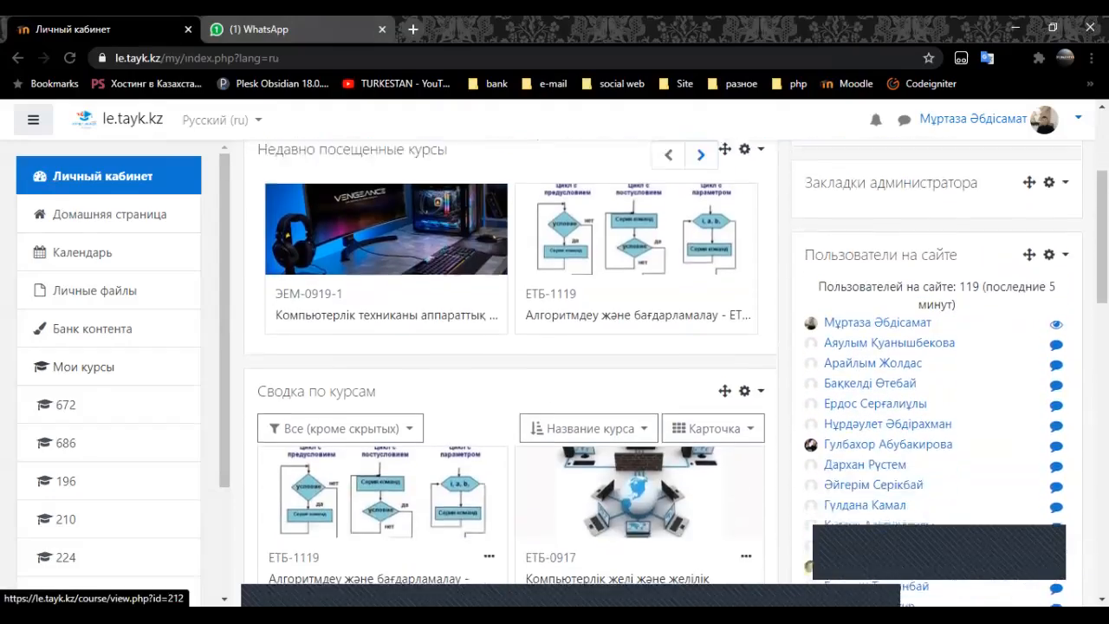
click(382, 389)
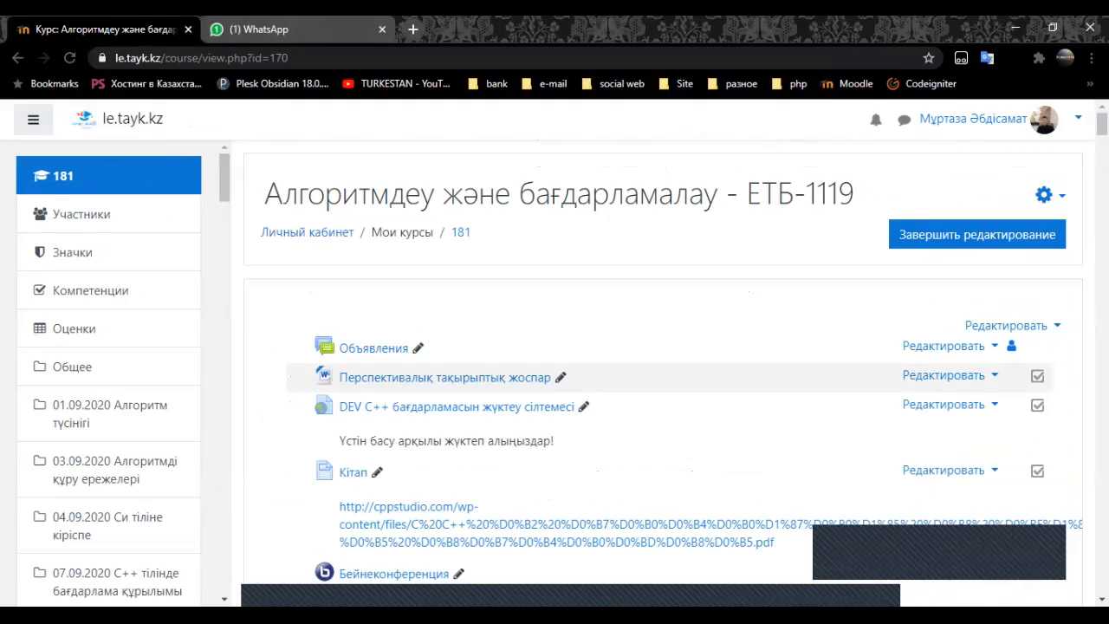
Turn the course's editing mode off and back on.
scroll(394, 346, down, 3)
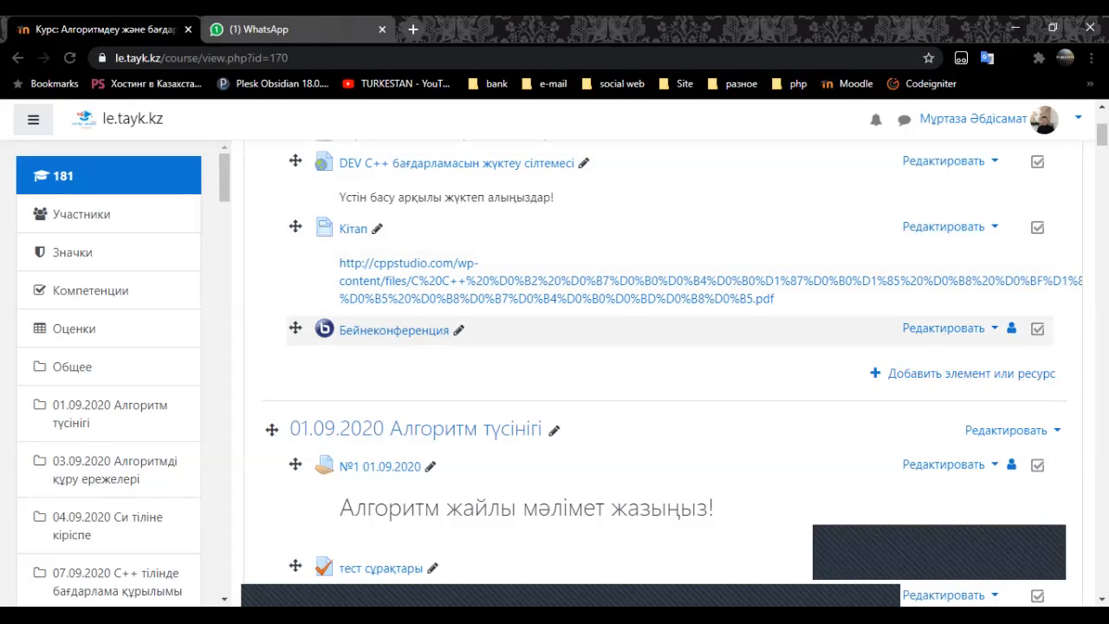
scroll(662, 373, up, 3)
click(976, 234)
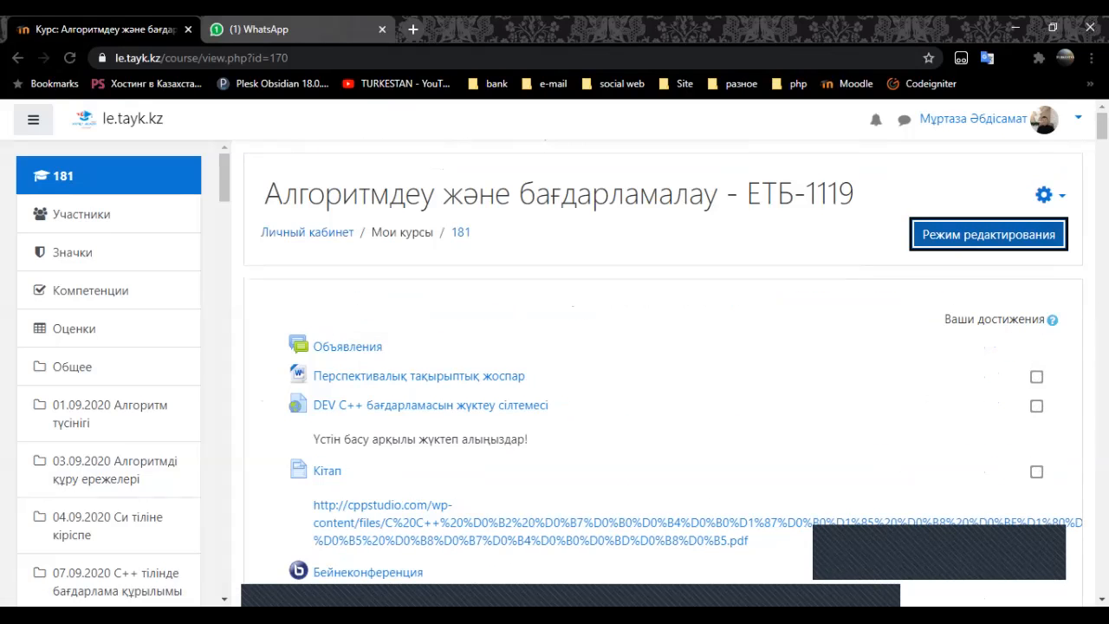
Open the settings of the Бейнеконференция activity for editing and collapse its Участники section.
scroll(662, 373, down, 2)
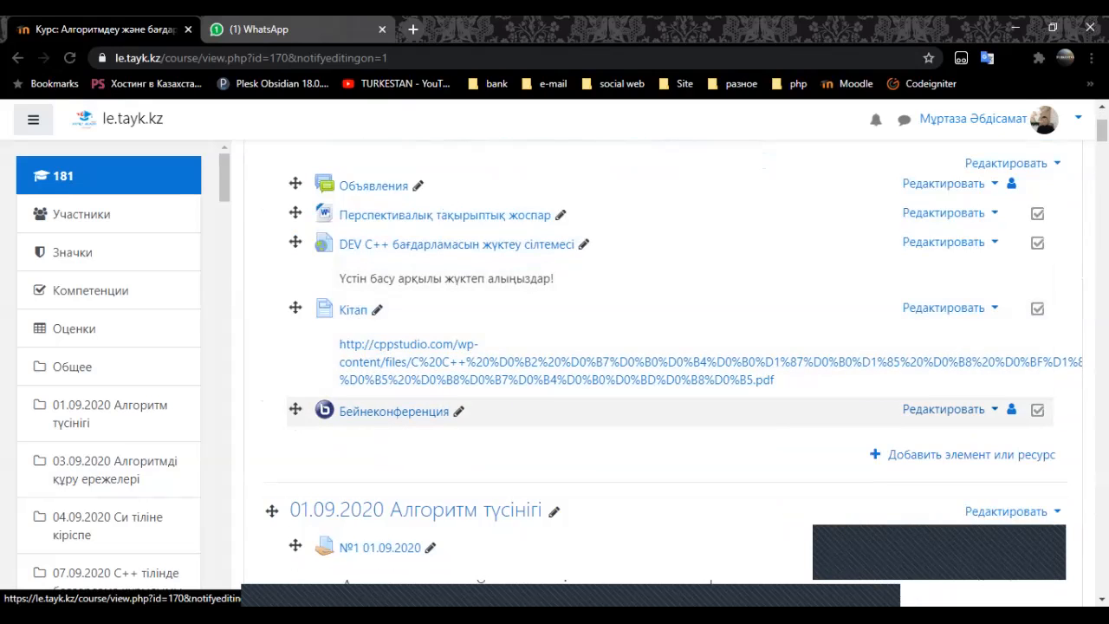
click(949, 409)
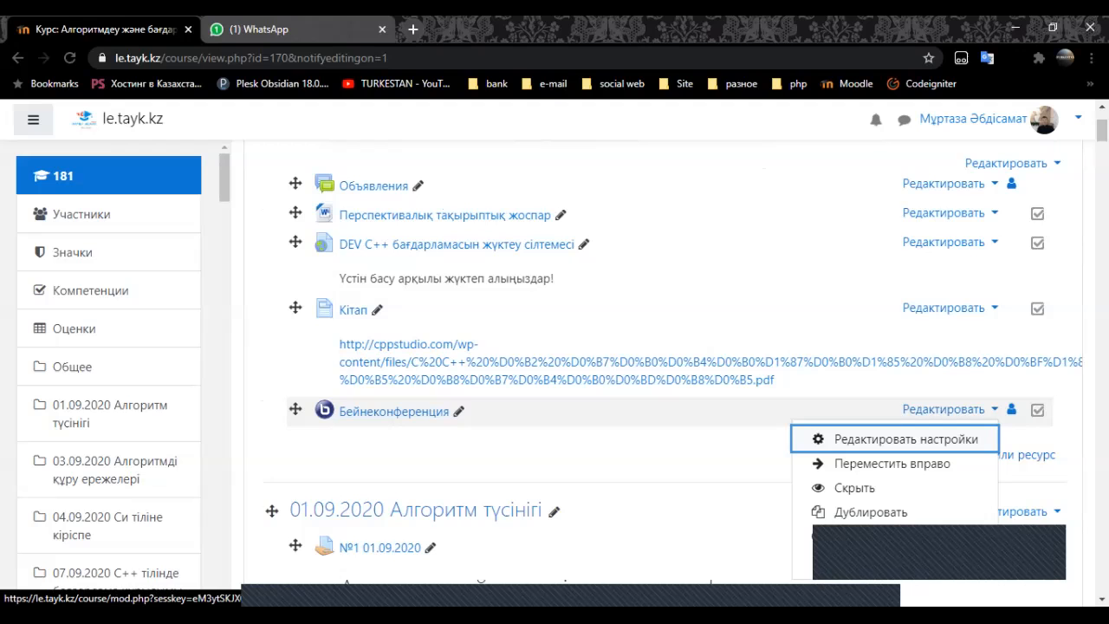
click(894, 438)
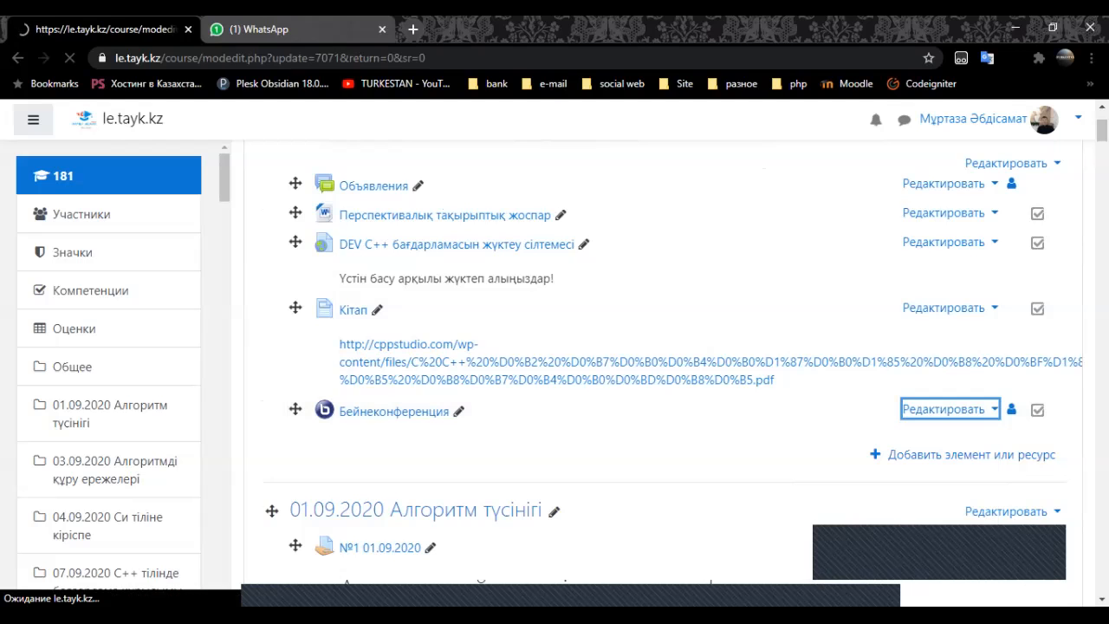
scroll(663, 372, down, 2)
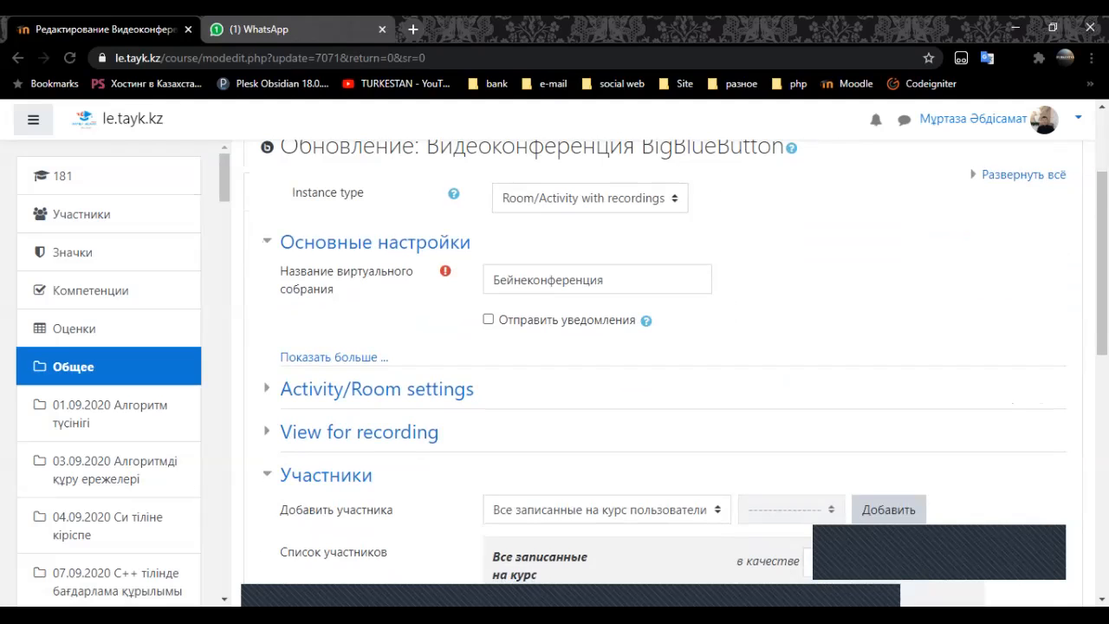
scroll(663, 372, down, 1)
scroll(663, 373, down, 2)
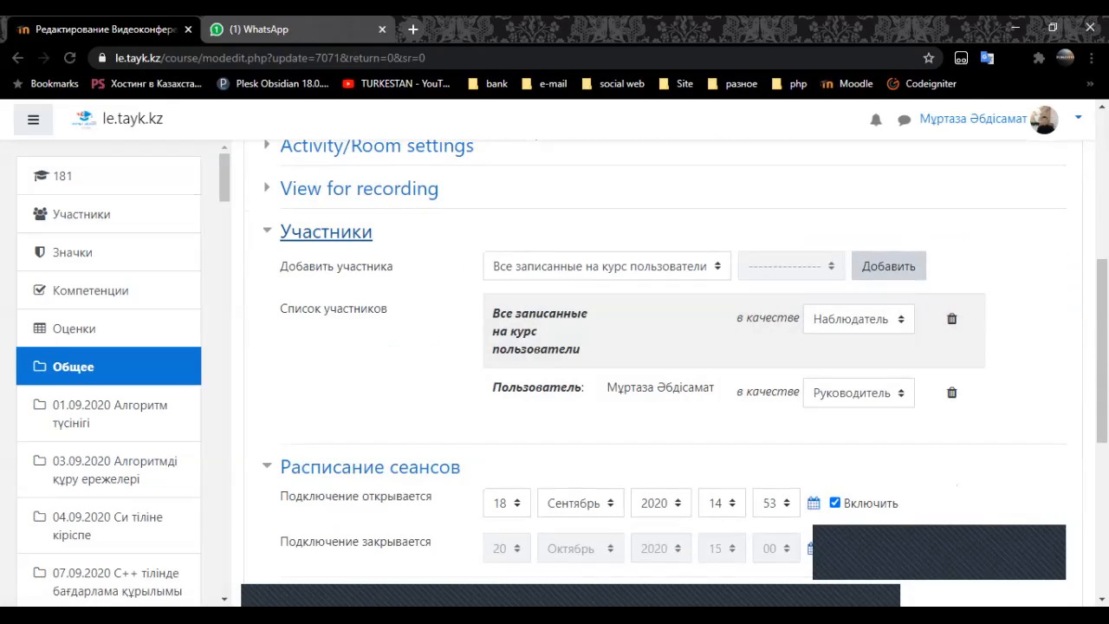
click(326, 231)
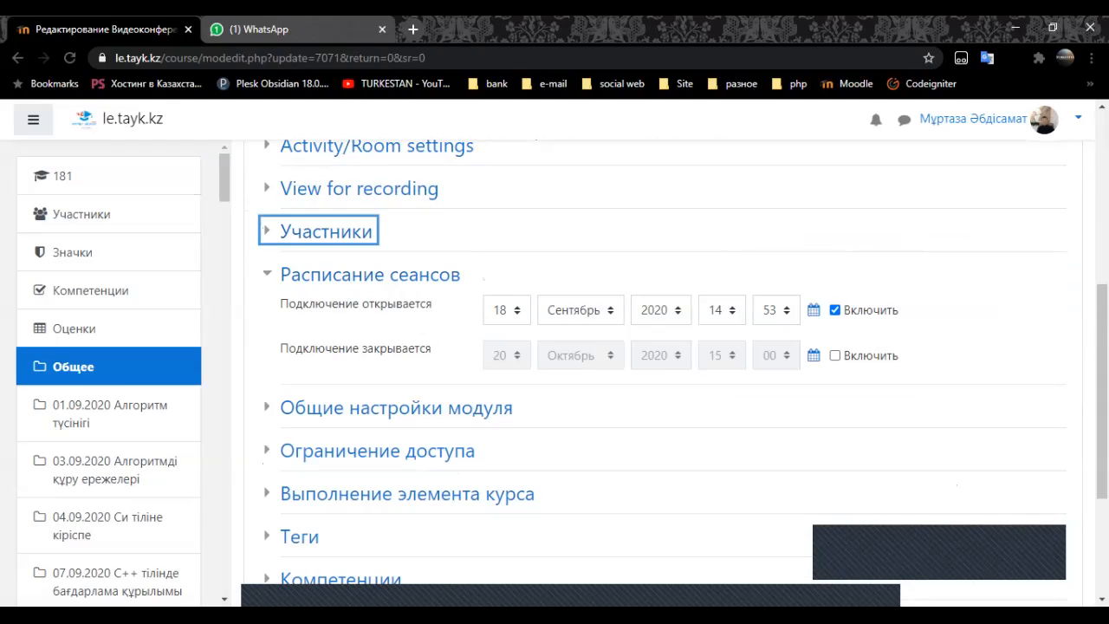
Set the conference's connection opening time to 20 Октябрь 2020, 15:20.
scroll(662, 364, up, 1)
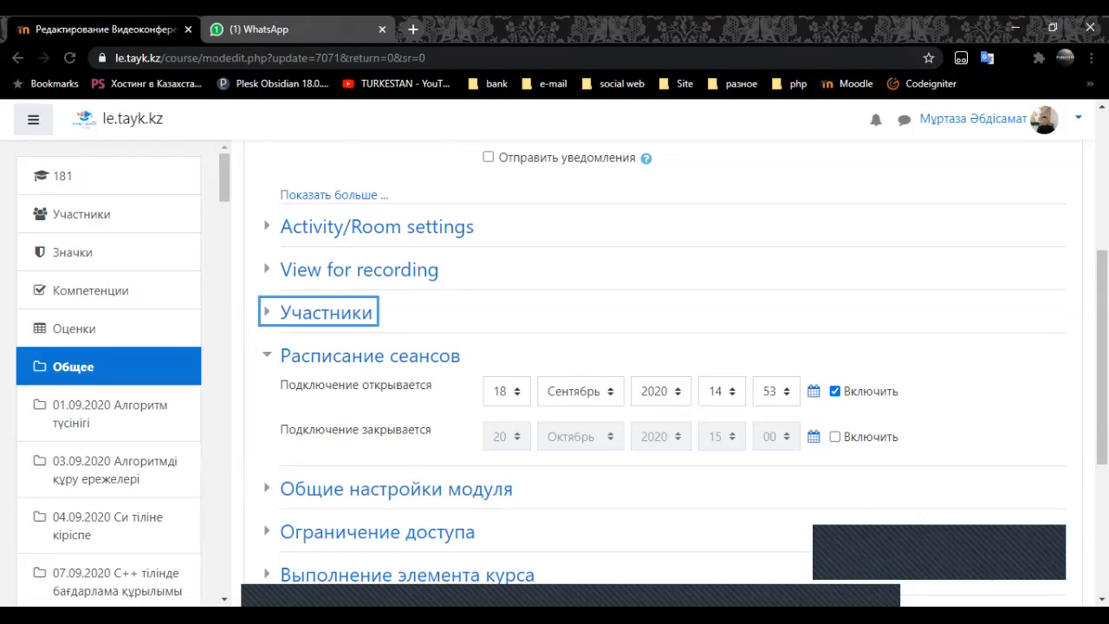
click(506, 391)
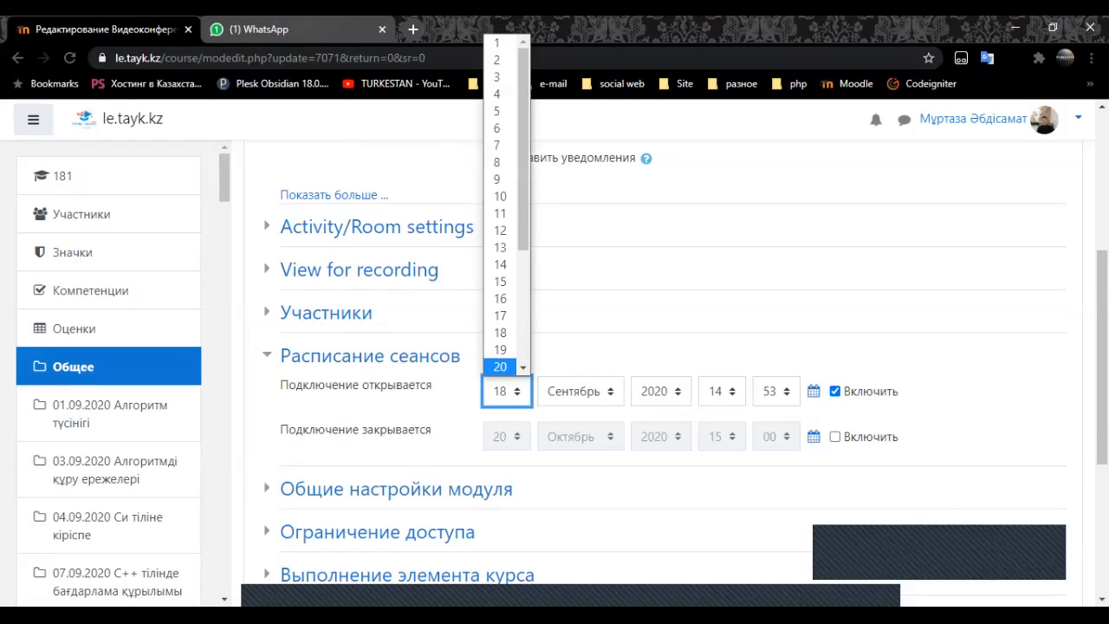
key(Return)
click(580, 391)
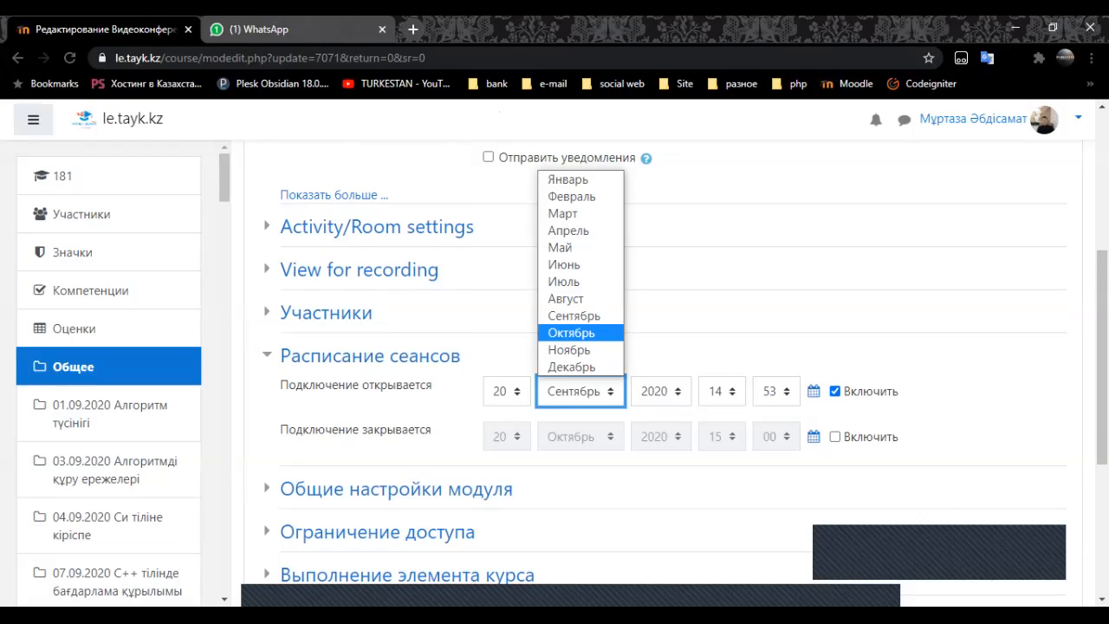
key(Return)
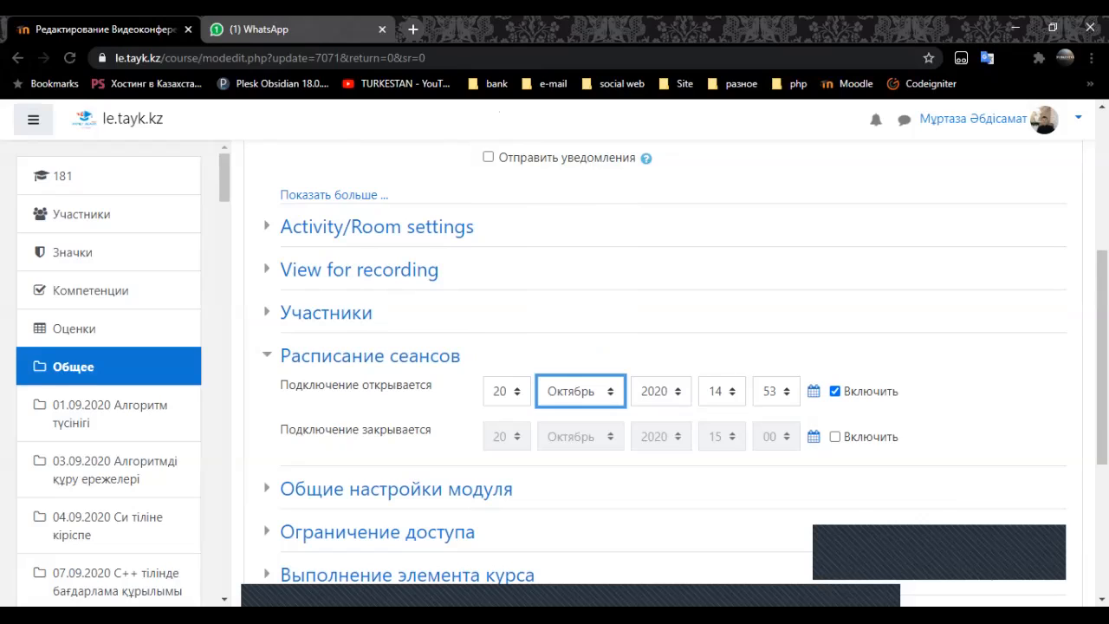
click(721, 391)
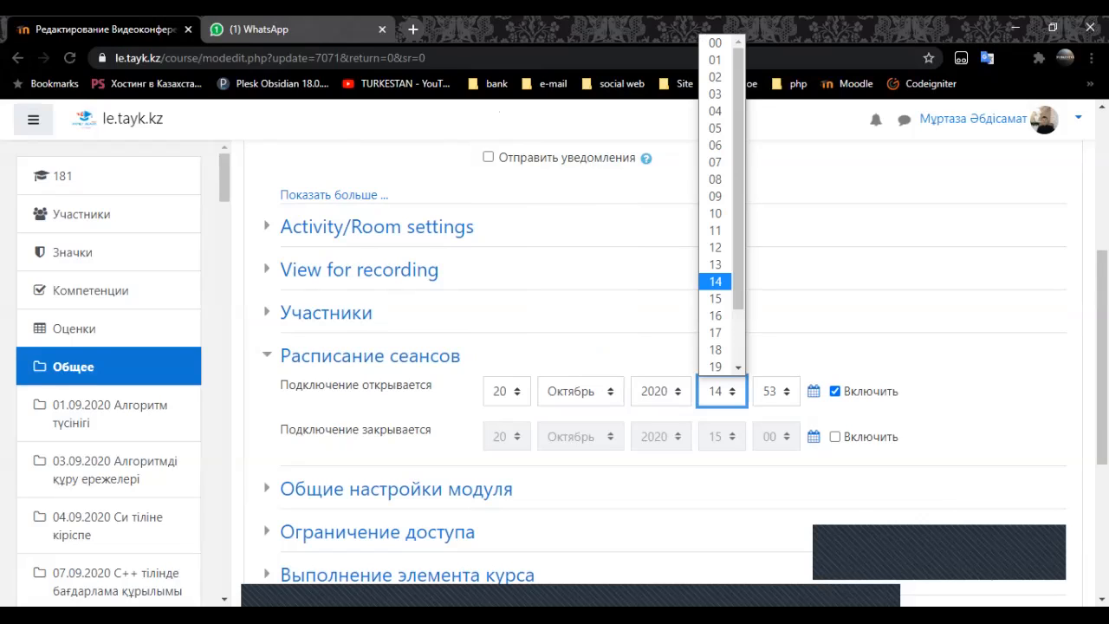
scroll(715, 332, down, 1)
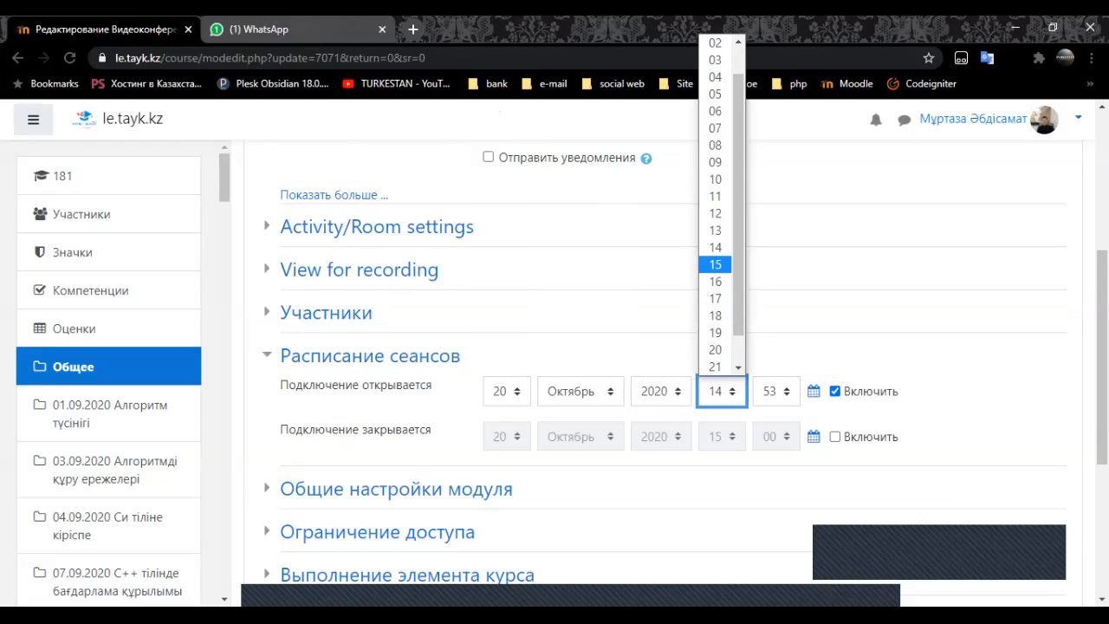
key(Return)
click(775, 391)
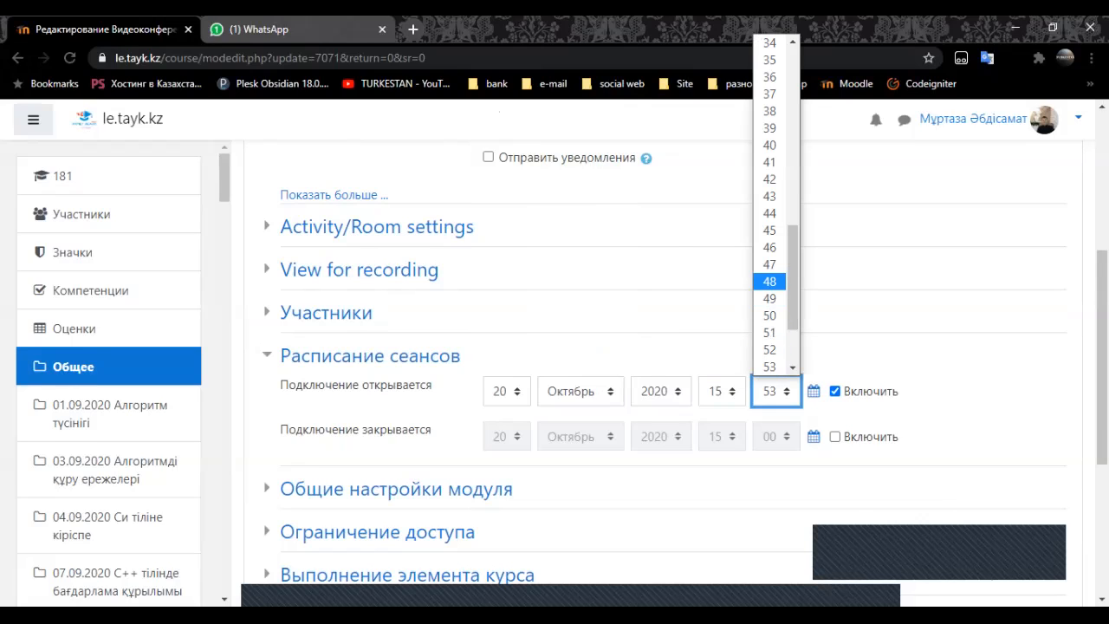
scroll(770, 204, up, 5)
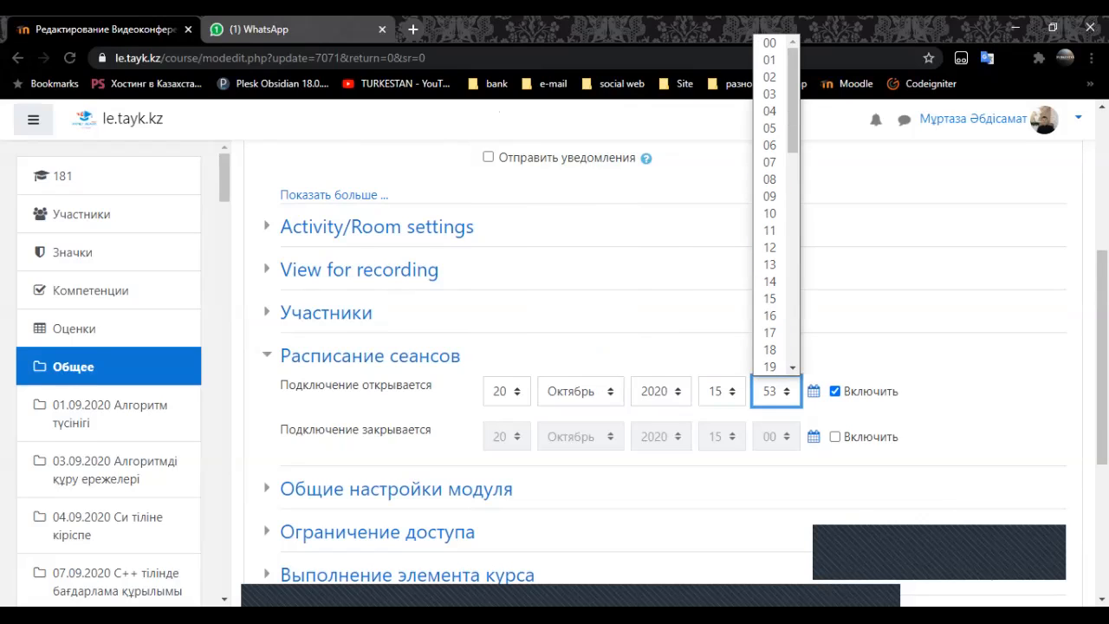
scroll(769, 204, down, 3)
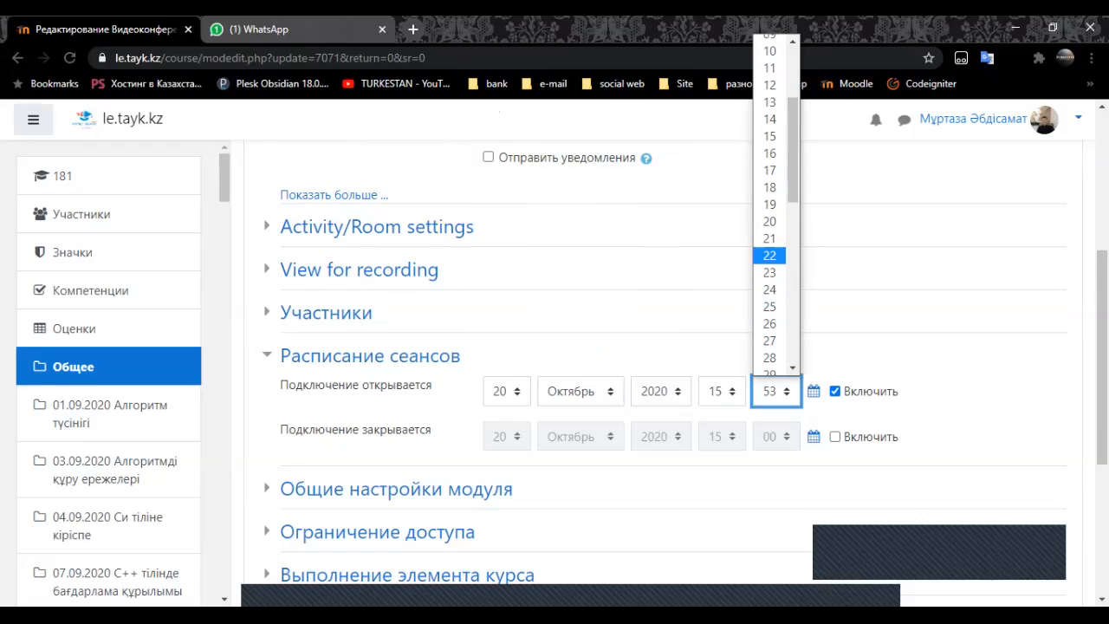
click(770, 221)
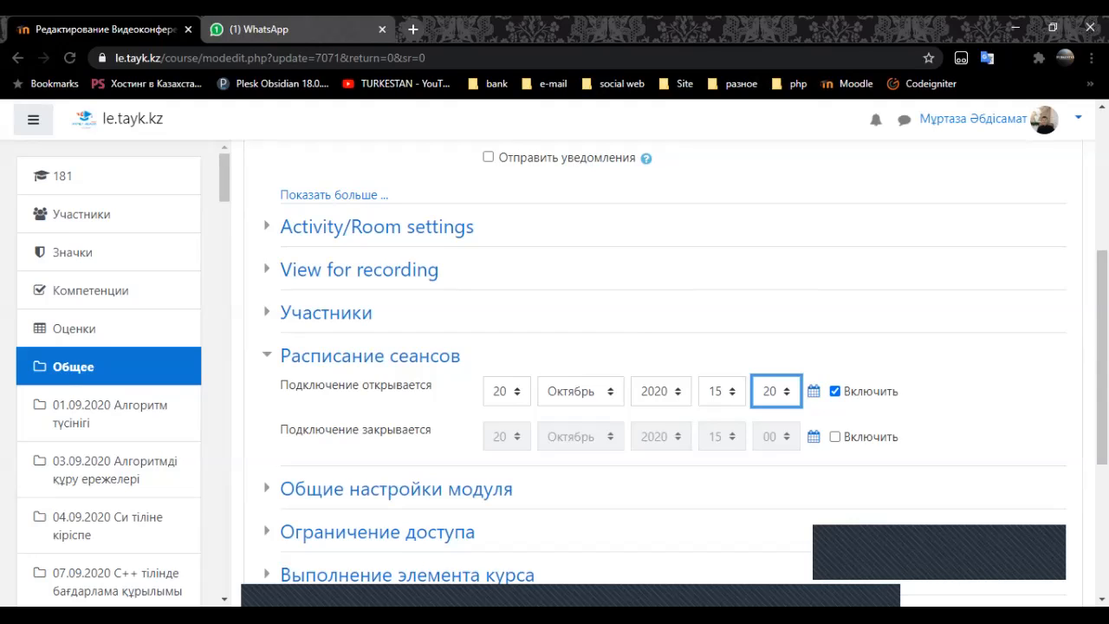
Enable the conference's connection closing time and set it to 16:10.
click(834, 437)
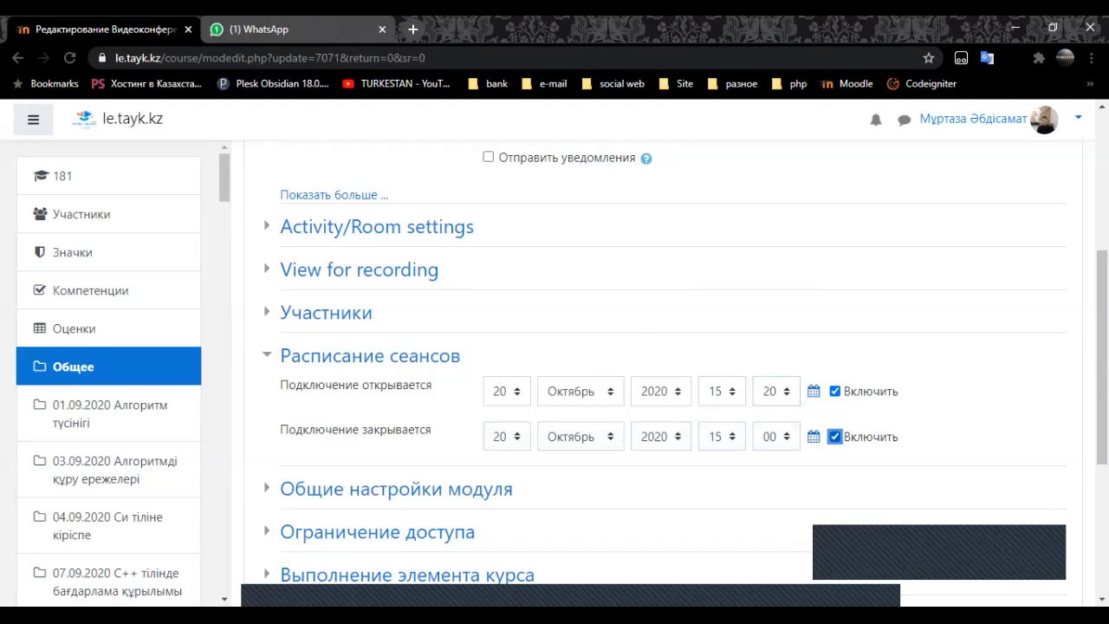
drag(280, 429, 431, 430)
click(431, 430)
click(776, 437)
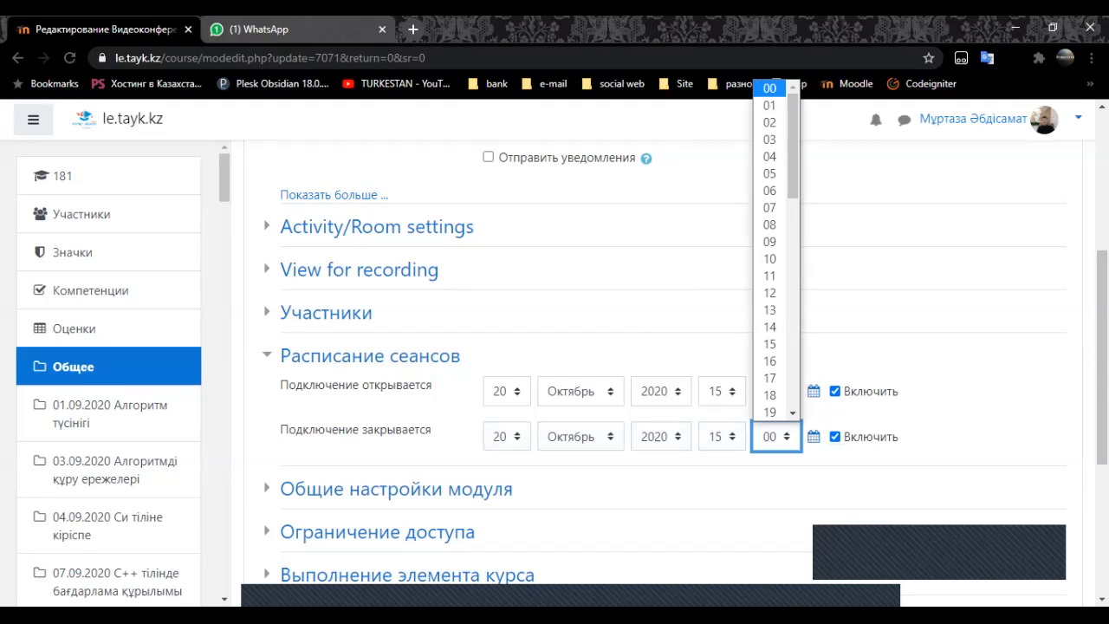
click(721, 437)
click(714, 362)
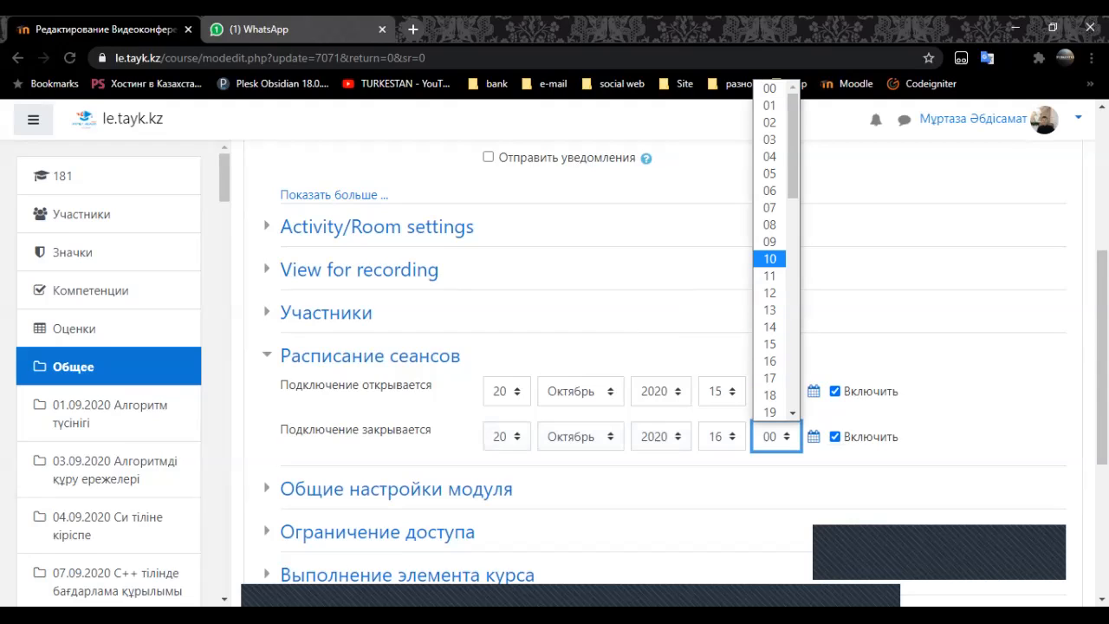
click(769, 258)
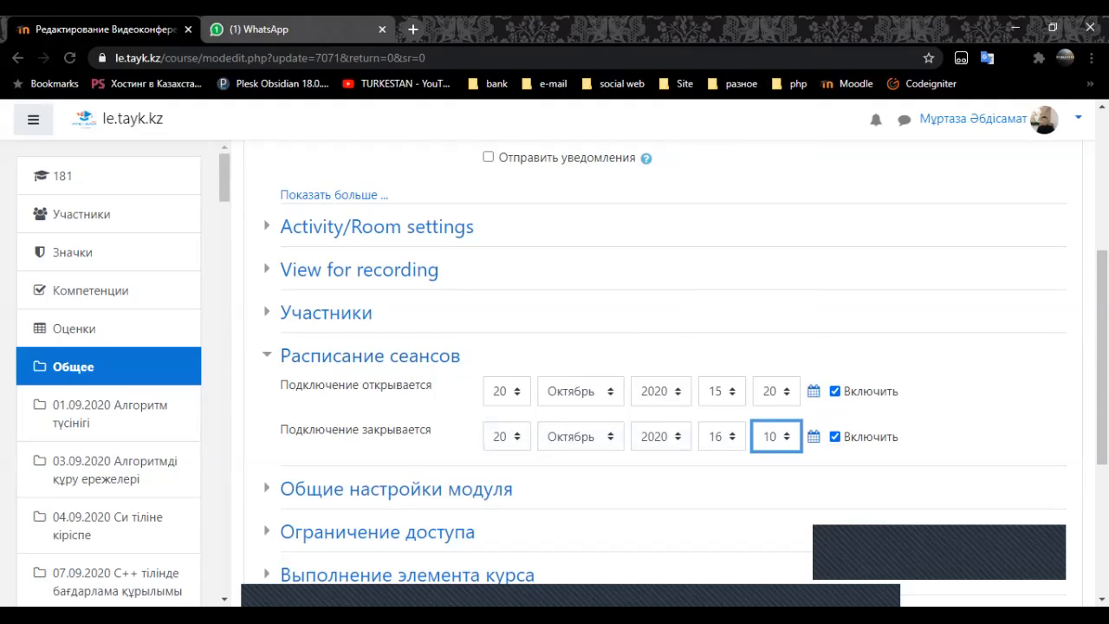
Save the video conference settings and return to the course.
scroll(658, 364, down, 4)
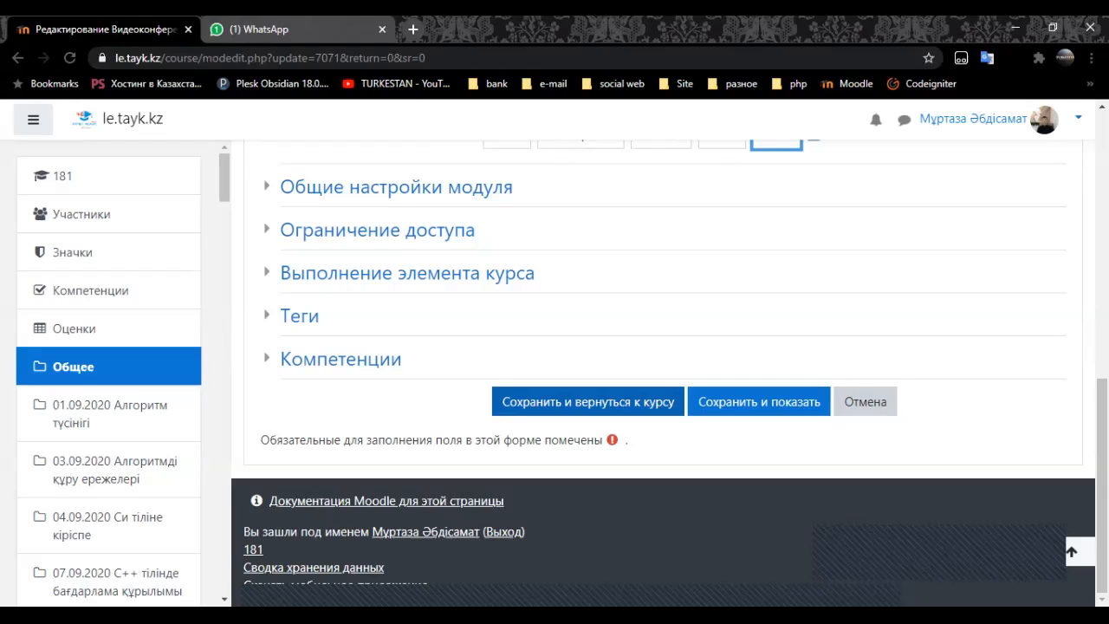
scroll(658, 364, up, 3)
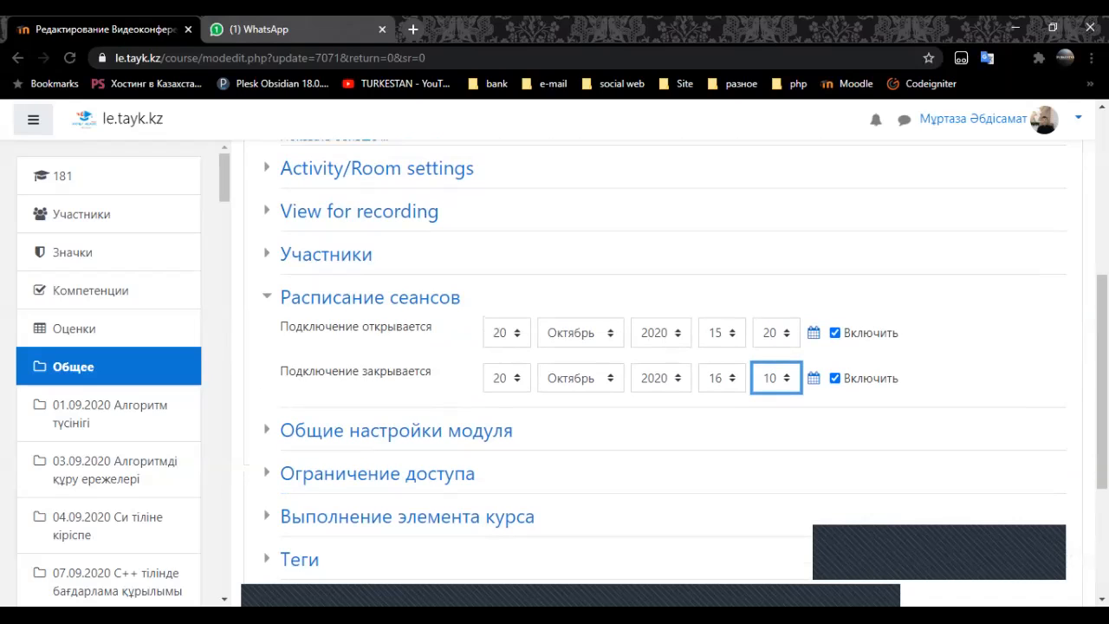
scroll(658, 372, down, 2)
click(589, 483)
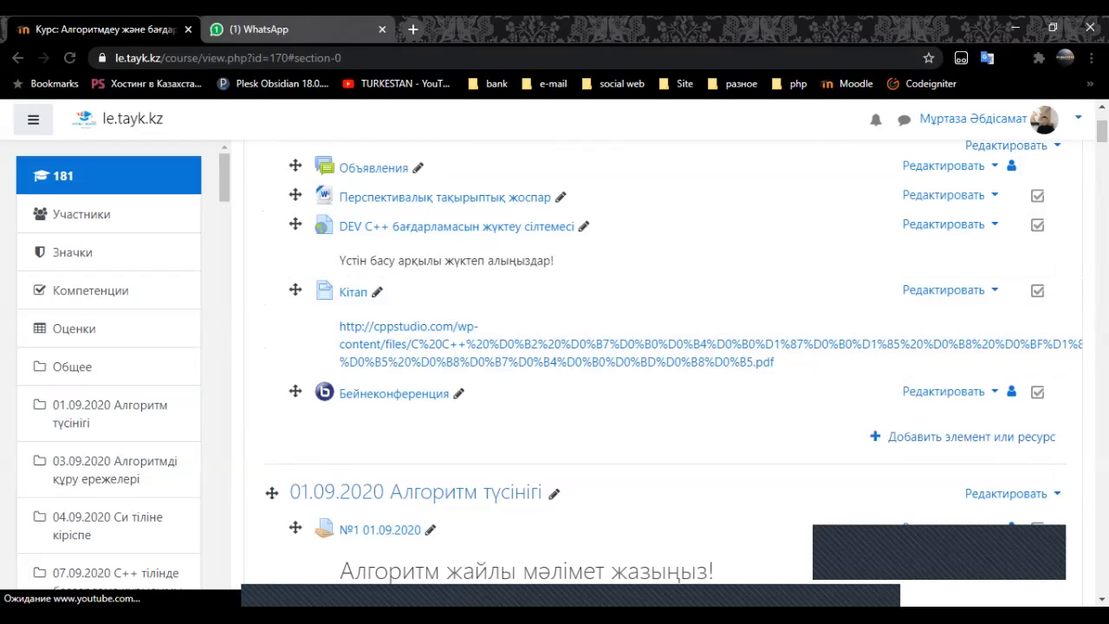
Open the Бейнеконференция activity and check its connection opening and closing times and the BigBlueButton server notice.
click(394, 394)
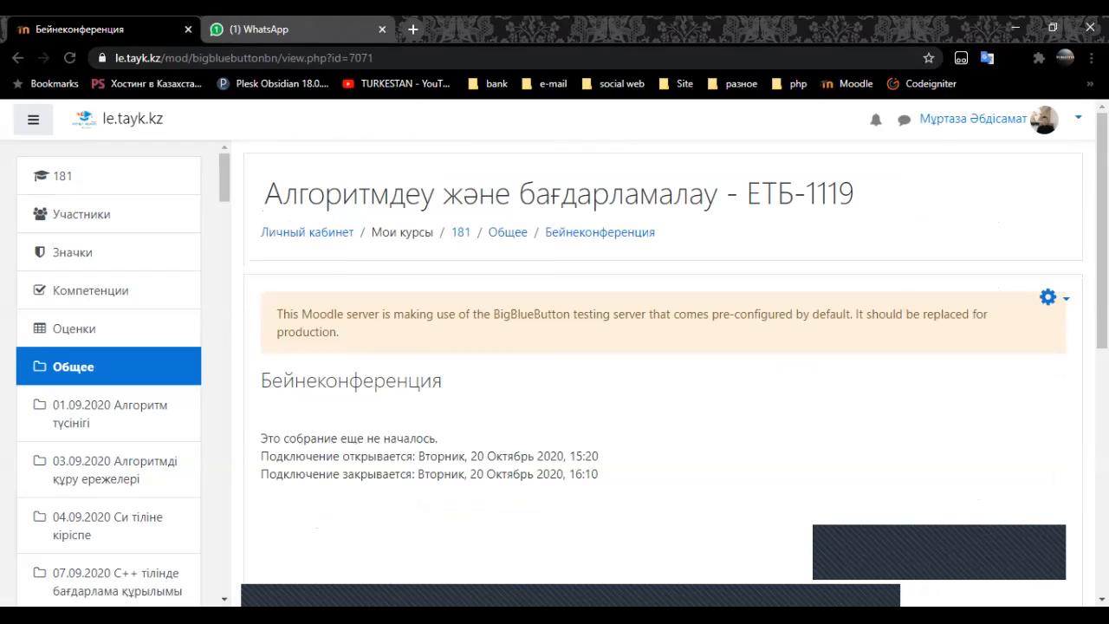
scroll(663, 372, down, 2)
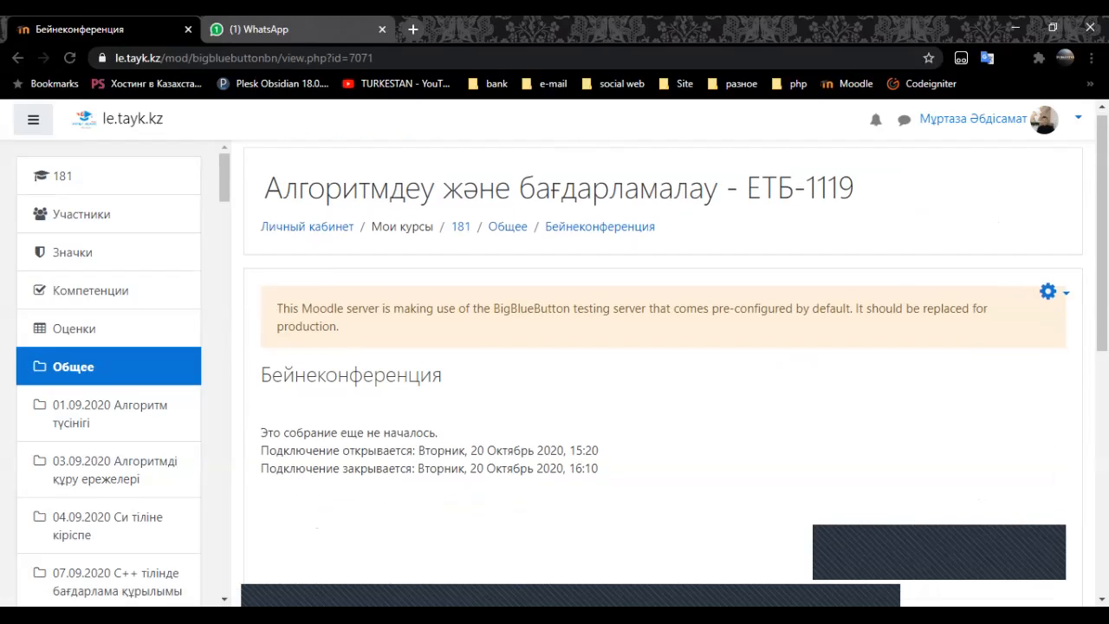
scroll(663, 372, up, 1)
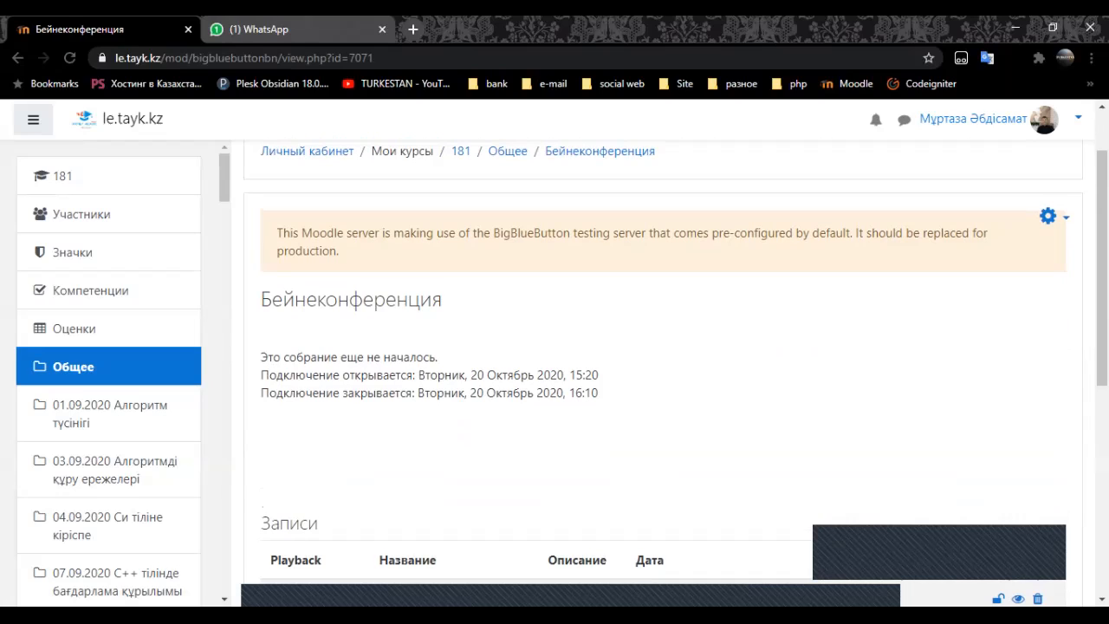
drag(599, 375, 569, 375)
drag(261, 393, 598, 392)
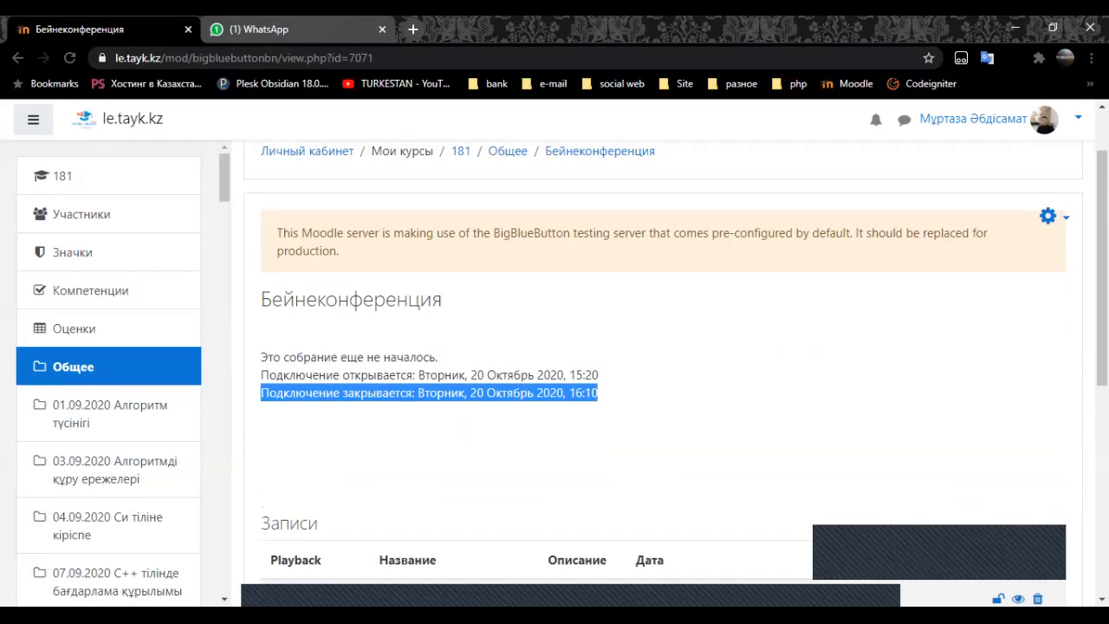
click(598, 393)
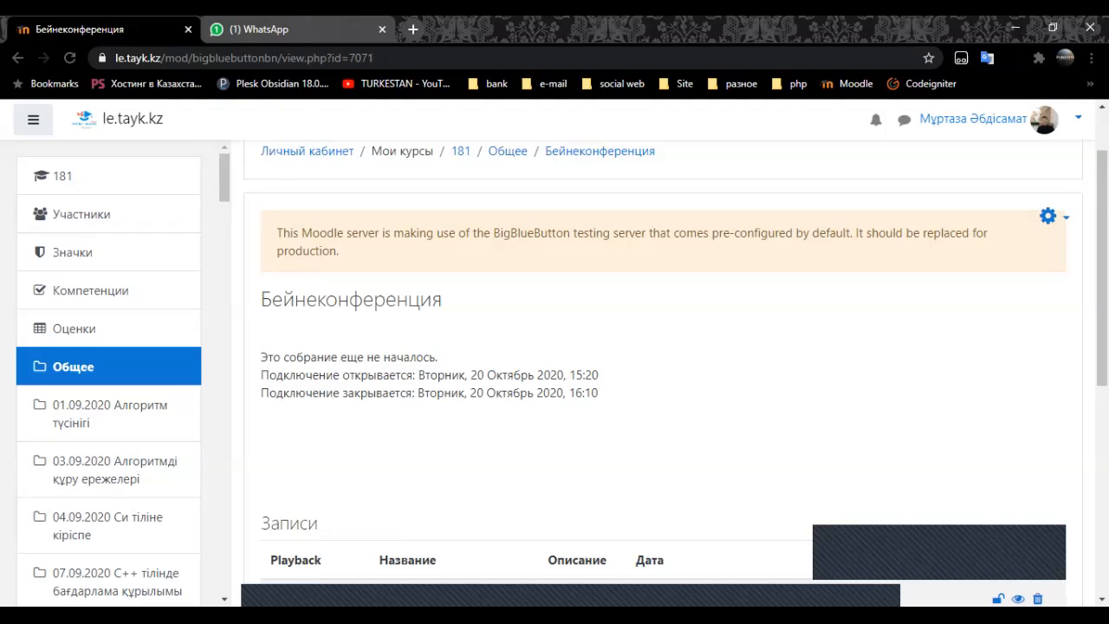
drag(493, 232, 570, 232)
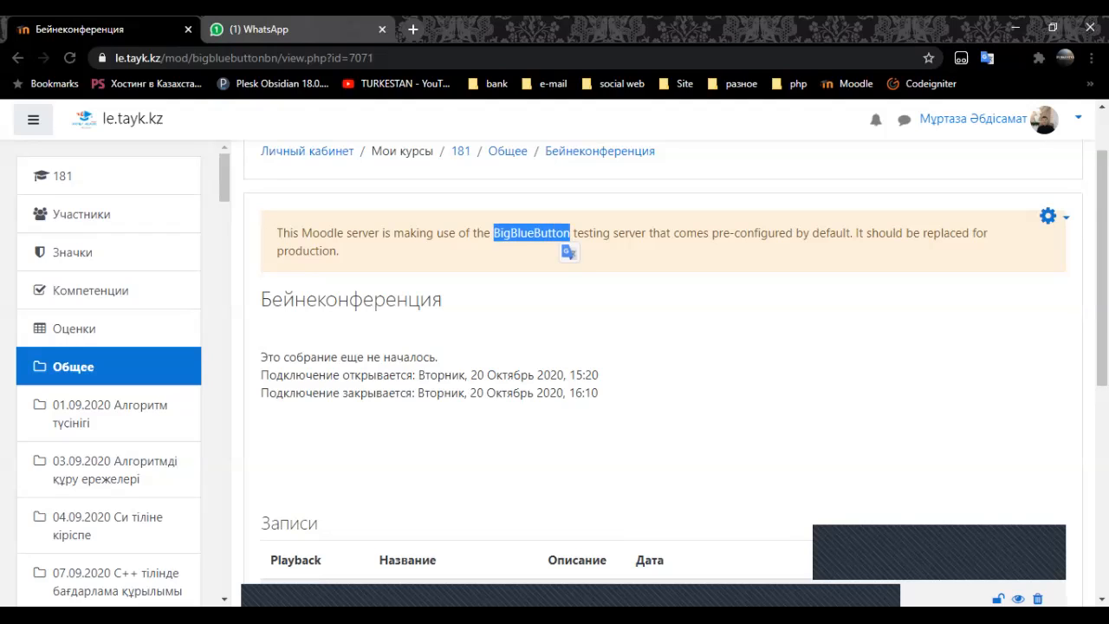